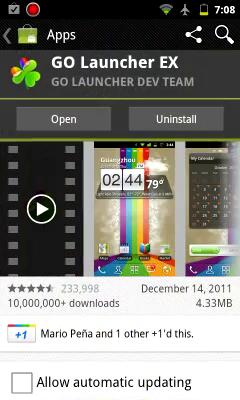
Step: Back out of the GO Launcher EX page and its search results to the Market storefront
{"action": "key", "text": "Escape"}
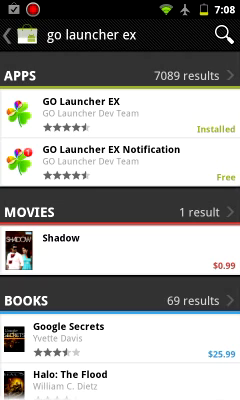
{"action": "key", "text": "Escape"}
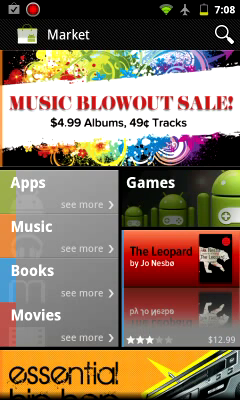
Step: Rerun the 'go launcher ex' Market search and open the GO Launcher EX app page
{"action": "left_click", "coordinate": [224, 34]}
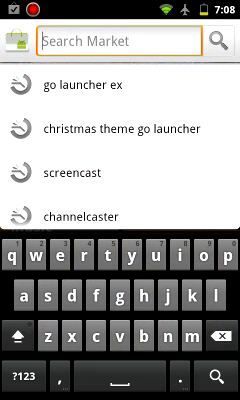
{"action": "left_click", "coordinate": [83, 85]}
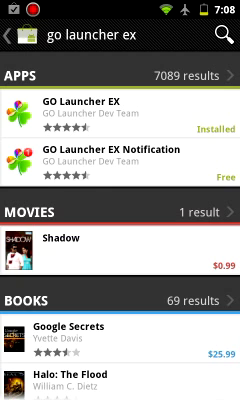
{"action": "left_click", "coordinate": [120, 113]}
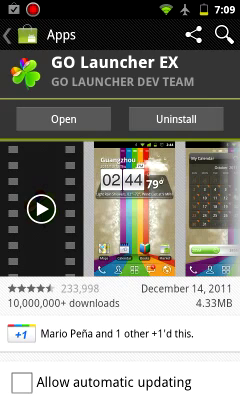
{"action": "key", "text": "Home"}
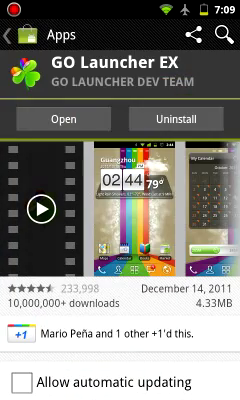
{"action": "left_click", "coordinate": [224, 35]}
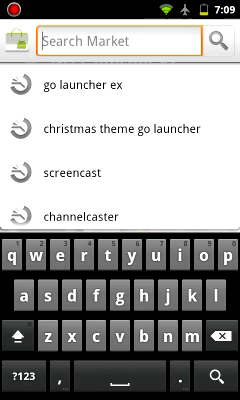
Step: Search 'christmas theme go launcher', view the installed GO Launcher EX Theme Christmas page, then go home
{"action": "left_click", "coordinate": [122, 129]}
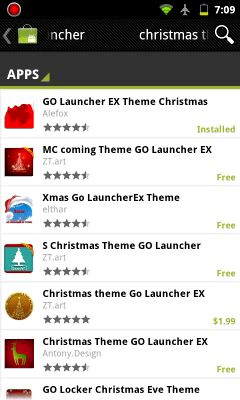
{"action": "left_click", "coordinate": [120, 113]}
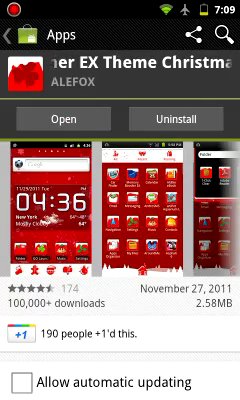
{"action": "key", "text": "Home"}
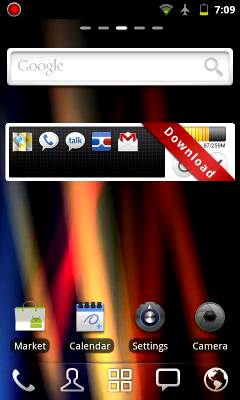
Step: From the launcher's Themes menu, preview Christmas EX on the second My Themes page
{"action": "key", "text": "Menu"}
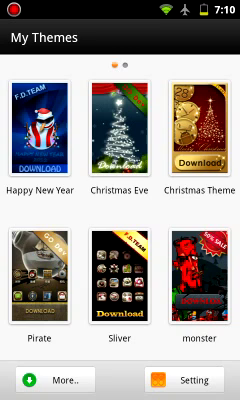
{"action": "left_click_drag", "start_coordinate": [180, 200], "coordinate": [60, 200]}
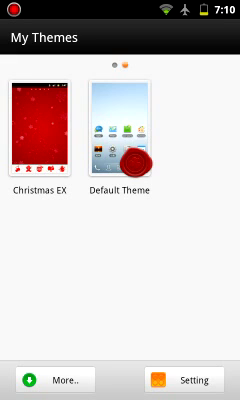
{"action": "left_click", "coordinate": [40, 130]}
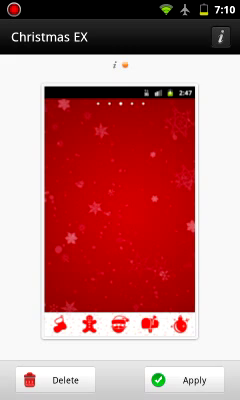
Step: Apply the Christmas EX theme and check the themed home screen pages
{"action": "left_click", "coordinate": [185, 380]}
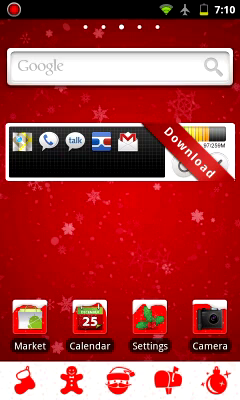
{"action": "left_click_drag", "start_coordinate": [180, 250], "coordinate": [90, 250]}
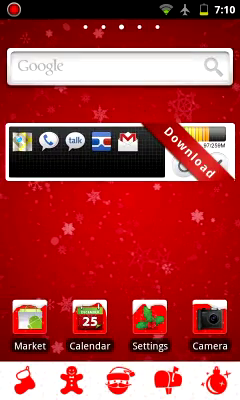
{"action": "mouse_move", "coordinate": [60, 200]}
{"action": "left_mouse_down"}
{"action": "mouse_move", "coordinate": [180, 200]}
{"action": "mouse_move", "coordinate": [60, 200]}
{"action": "left_mouse_up"}
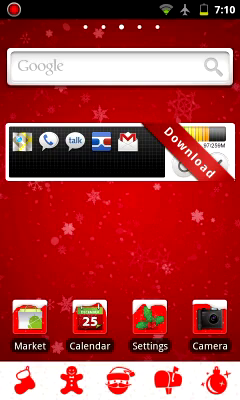
Step: Dismiss the not-installed message and drag the Task Manager widget to the trash
{"action": "left_click", "coordinate": [120, 150]}
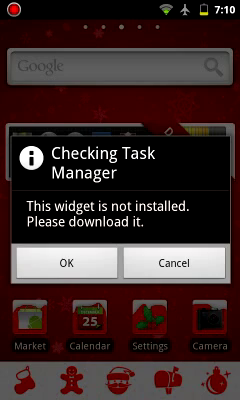
{"action": "left_click", "coordinate": [175, 262]}
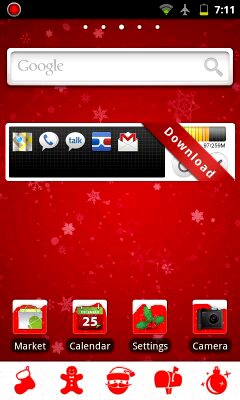
{"action": "left_click_drag", "start_coordinate": [120, 150], "coordinate": [120, 150]}
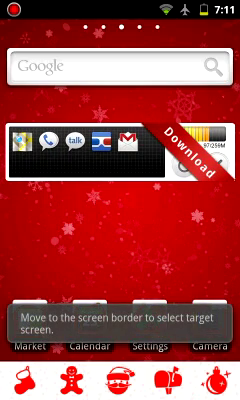
{"action": "left_click_drag", "start_coordinate": [120, 150], "coordinate": [60, 35]}
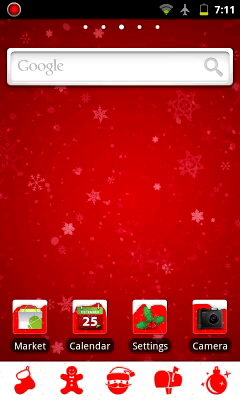
Step: Confirm Bounce as the transition effect, then page through the app drawer and return home
{"action": "left_click_drag", "start_coordinate": [180, 200], "coordinate": [60, 200]}
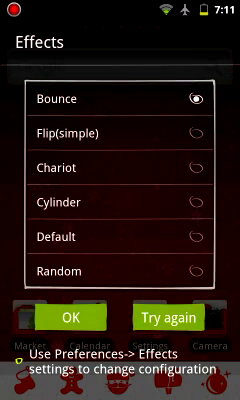
{"action": "left_click", "coordinate": [70, 317]}
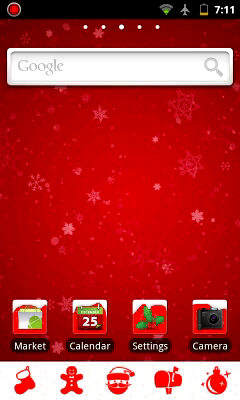
{"action": "left_click", "coordinate": [120, 378]}
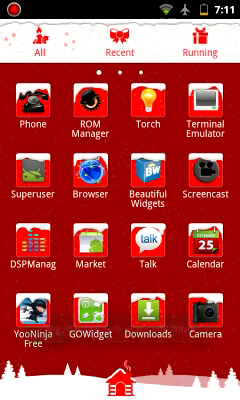
{"action": "left_click_drag", "start_coordinate": [200, 200], "coordinate": [40, 200]}
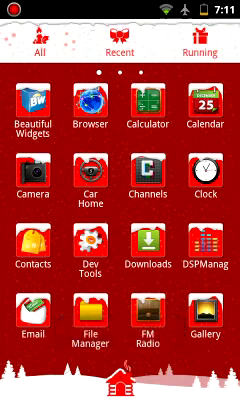
{"action": "mouse_move", "coordinate": [40, 200]}
{"action": "left_mouse_down"}
{"action": "mouse_move", "coordinate": [200, 200]}
{"action": "mouse_move", "coordinate": [40, 200]}
{"action": "left_mouse_up"}
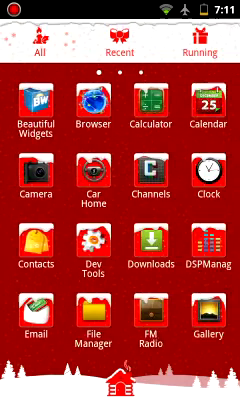
{"action": "mouse_move", "coordinate": [200, 200]}
{"action": "left_mouse_down"}
{"action": "mouse_move", "coordinate": [40, 200]}
{"action": "mouse_move", "coordinate": [200, 200]}
{"action": "left_mouse_up"}
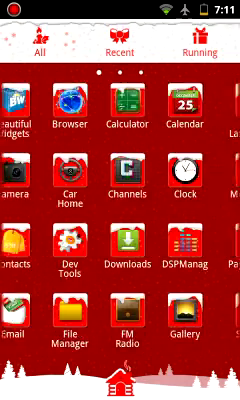
{"action": "mouse_move", "coordinate": [40, 200]}
{"action": "left_mouse_down"}
{"action": "mouse_move", "coordinate": [200, 200]}
{"action": "mouse_move", "coordinate": [40, 200]}
{"action": "left_mouse_up"}
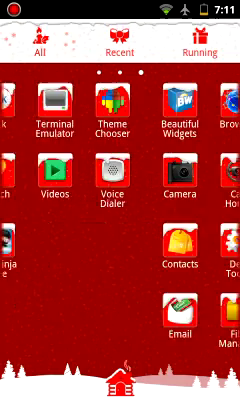
{"action": "left_click", "coordinate": [120, 380]}
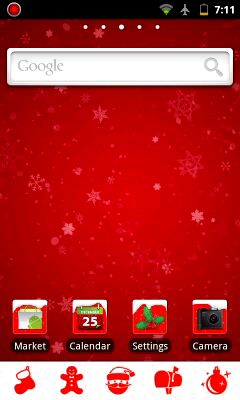
{"action": "key", "text": "Menu"}
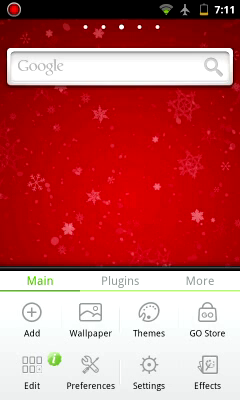
{"action": "left_click", "coordinate": [149, 370]}
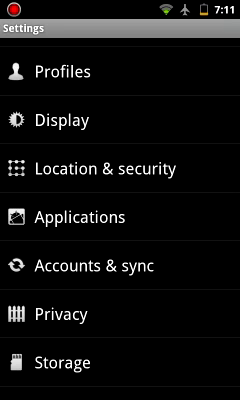
{"action": "left_click", "coordinate": [80, 217]}
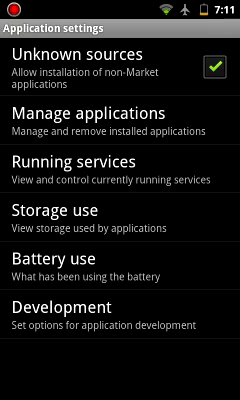
{"action": "left_click", "coordinate": [88, 120]}
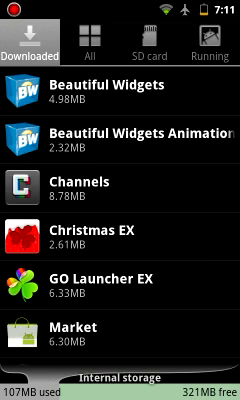
{"action": "left_click", "coordinate": [100, 304]}
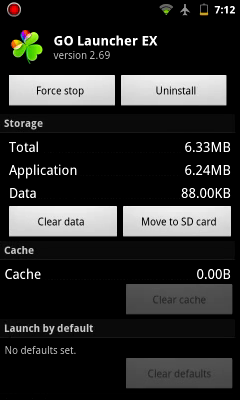
{"action": "key", "text": "Escape"}
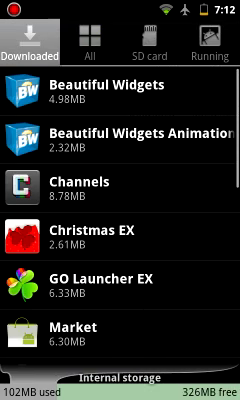
{"action": "key", "text": "Escape"}
{"action": "key", "text": "Escape"}
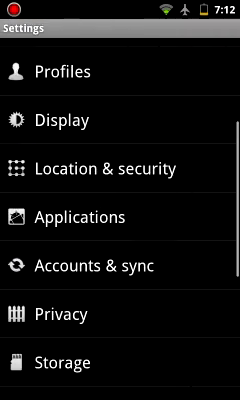
{"action": "key", "text": "Escape"}
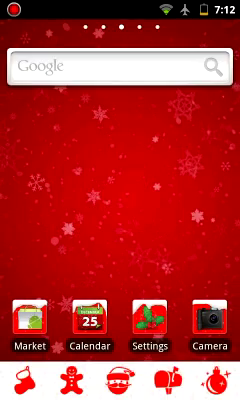
{"action": "left_click", "coordinate": [120, 378]}
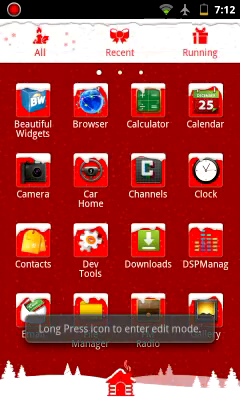
{"action": "key", "text": "Escape"}
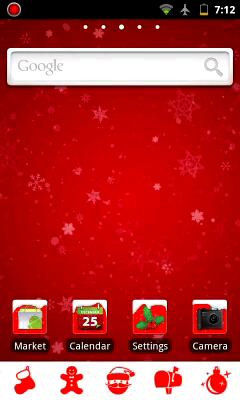
{"action": "left_click", "coordinate": [120, 378]}
{"action": "key", "text": "Escape"}
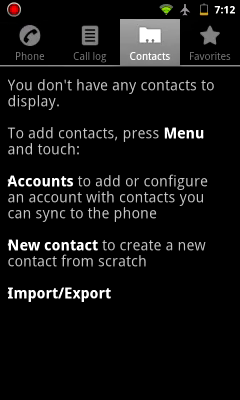
{"action": "key", "text": "Escape"}
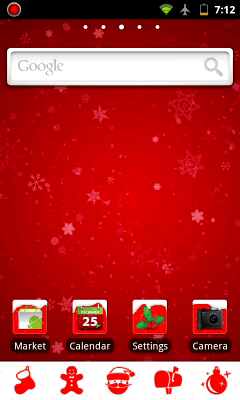